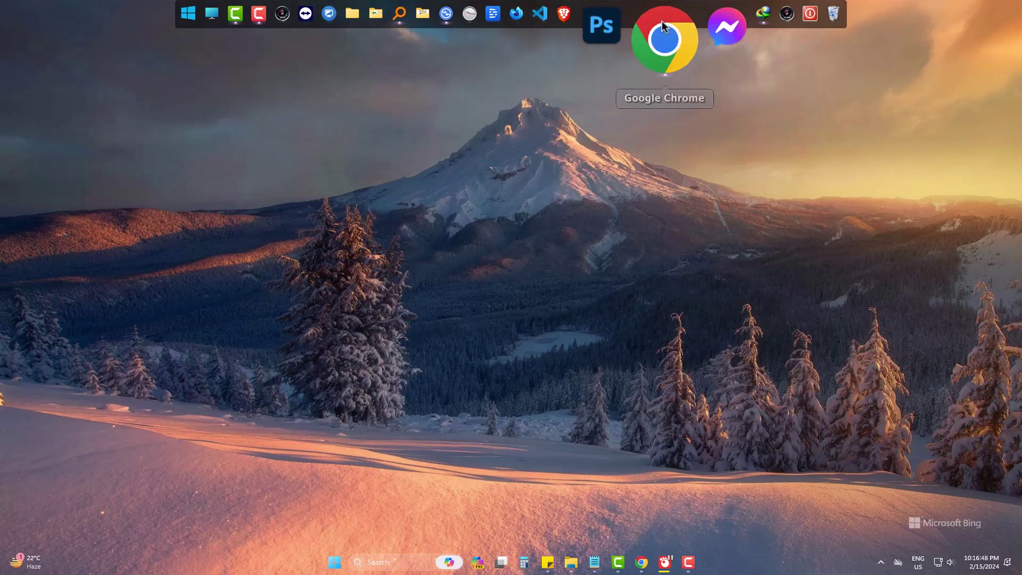
Drag Standard recording 182.mp3 from Downloads into the vocalremover.org pitch changer and play it
left_click(663, 13)
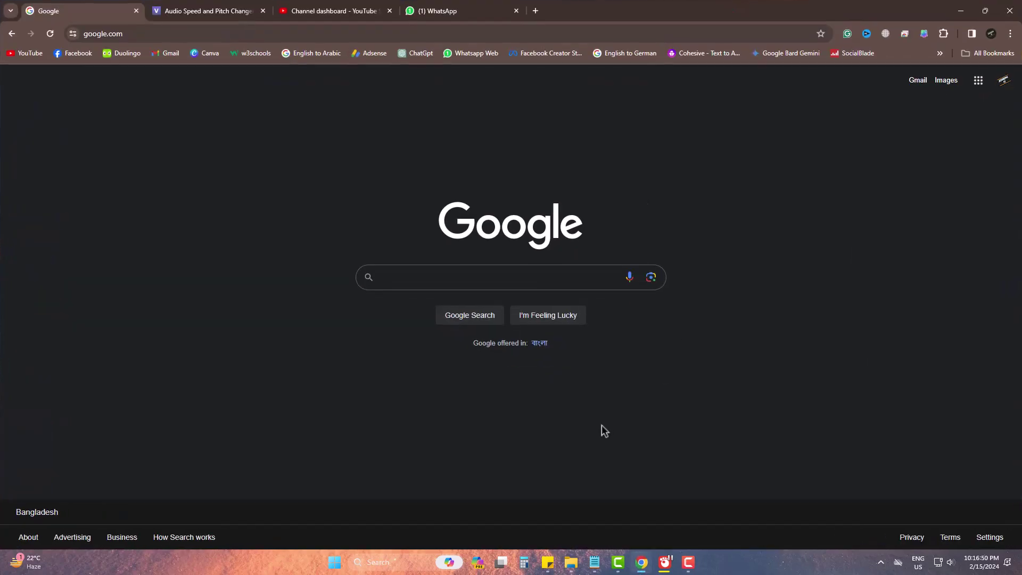
left_click(224, 10)
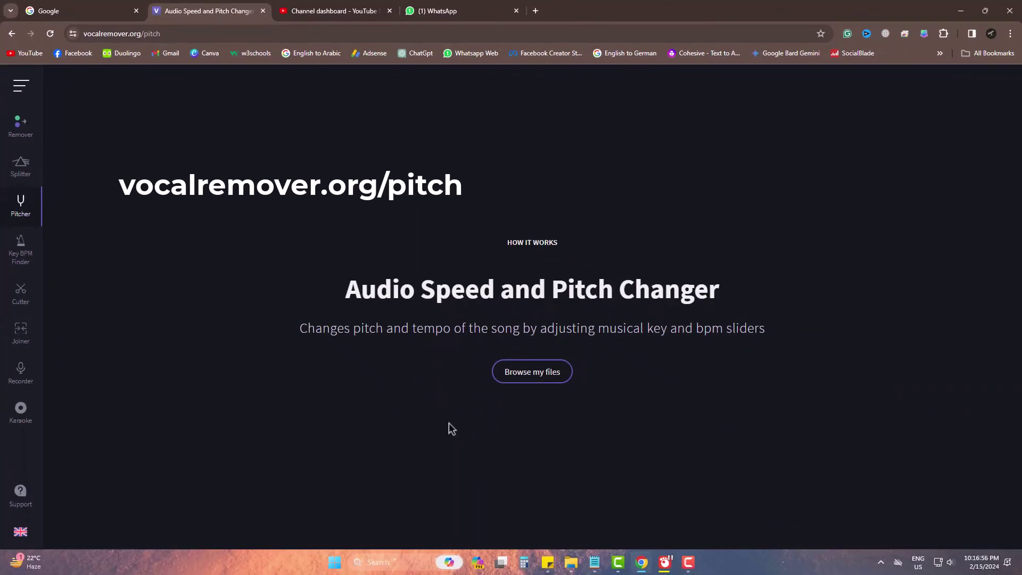
left_click(571, 562)
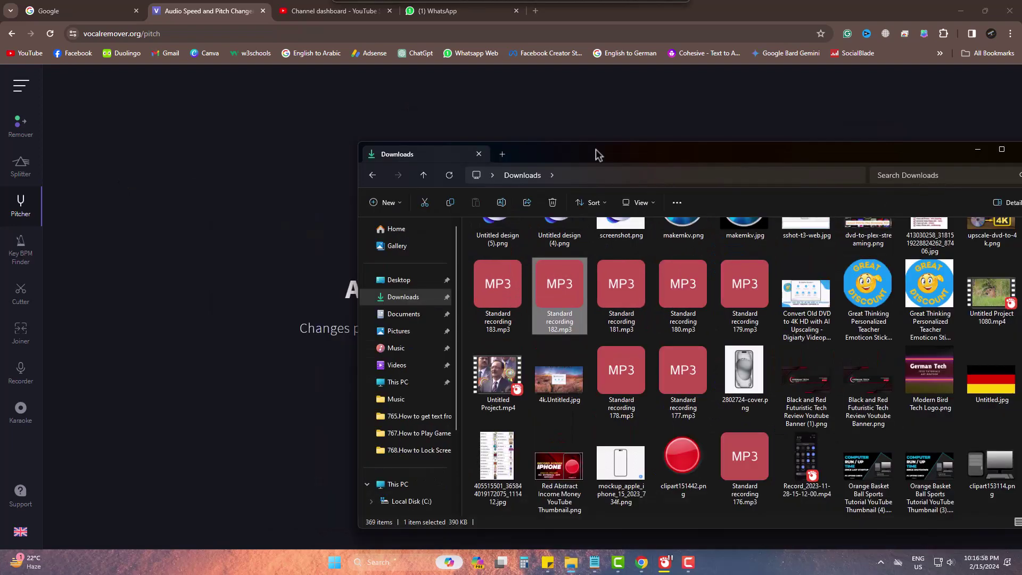
left_click_drag(415, 128, 801, 153)
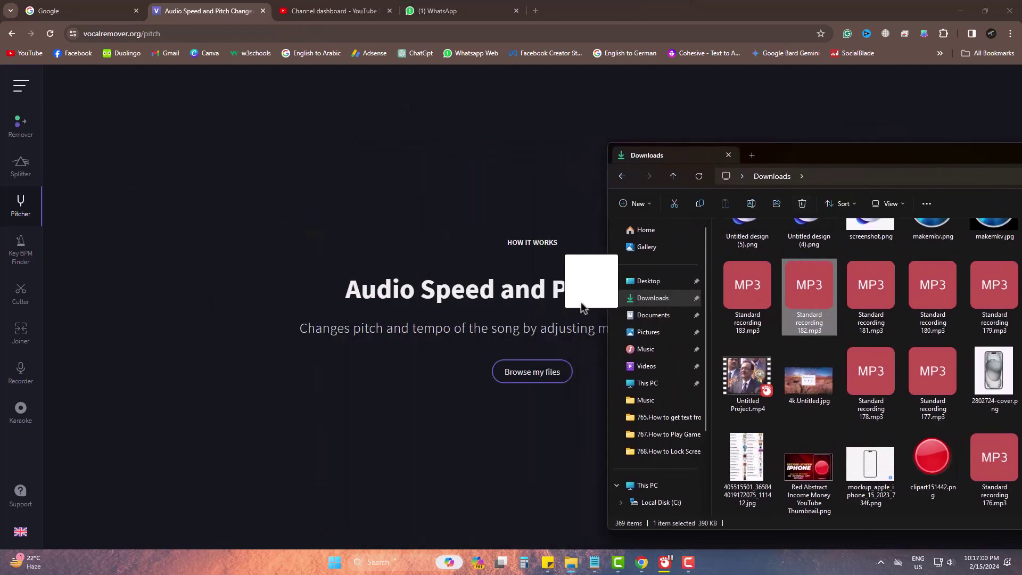
left_click_drag(584, 308, 551, 307)
left_click(94, 530)
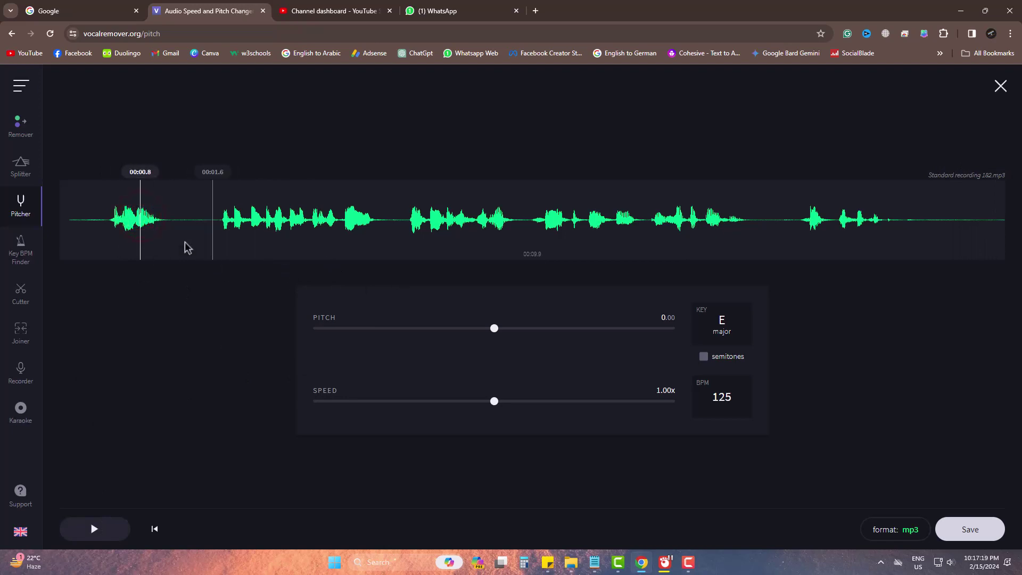
Raise the pitch to about +2 (G♭ major) and preview it from near the start
left_click(107, 217)
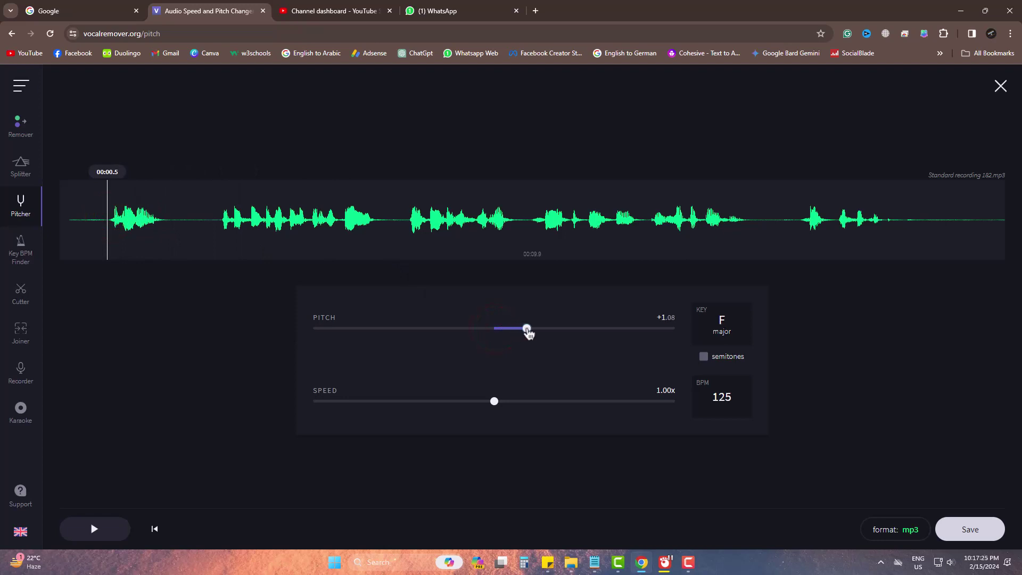
left_click_drag(547, 333, 556, 333)
left_click(95, 529)
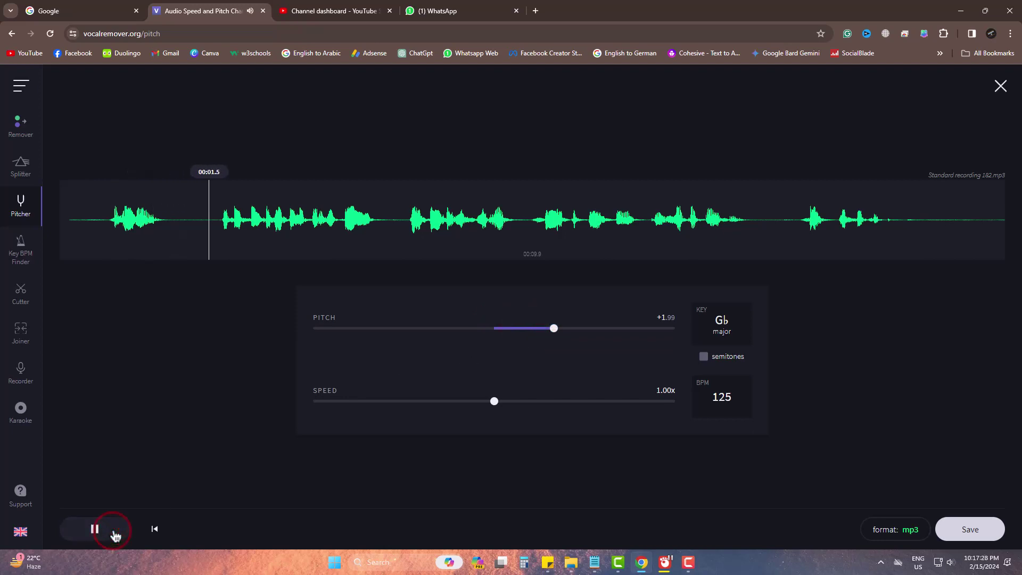
left_click(113, 529)
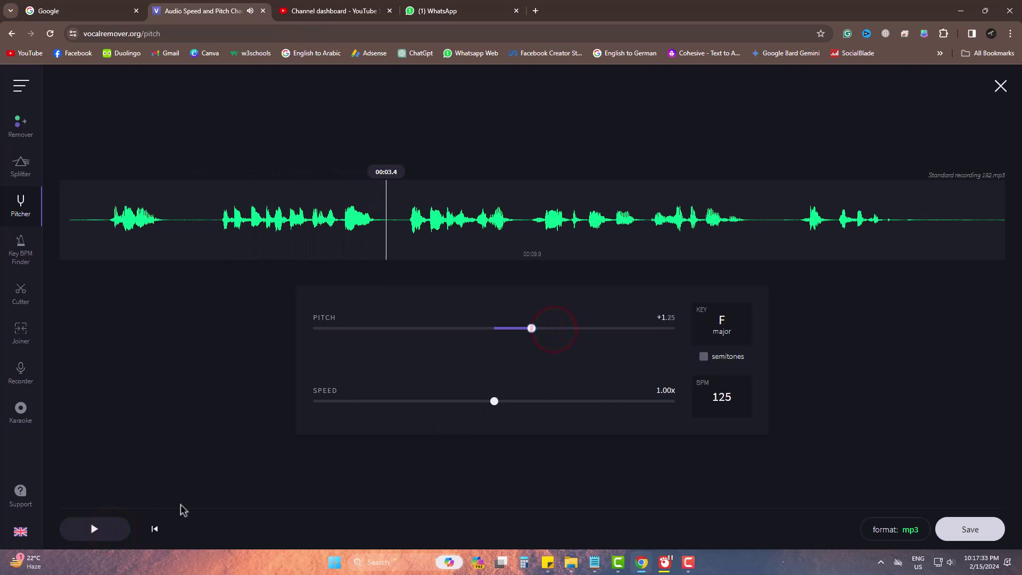
left_click(115, 531)
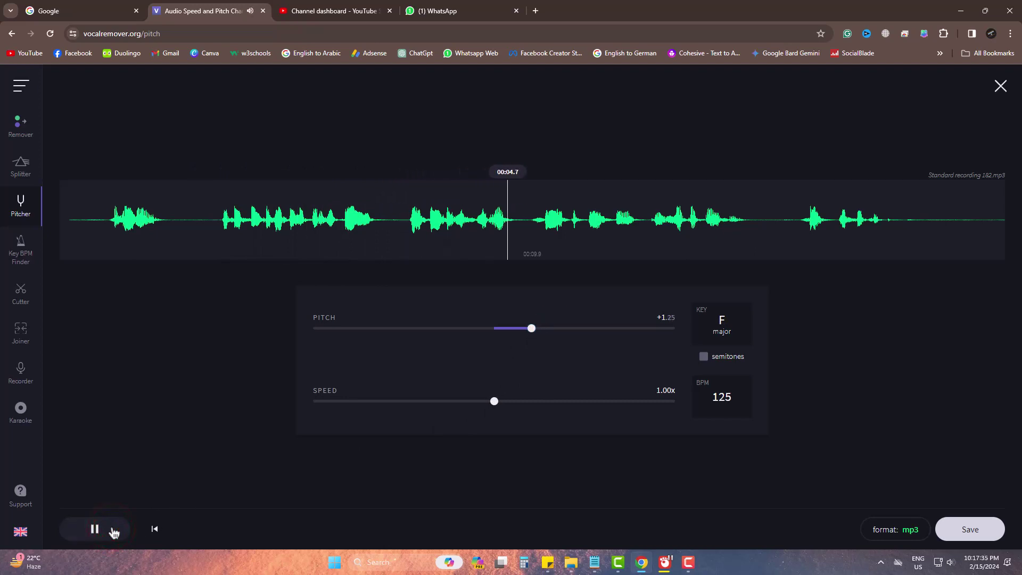
left_click(113, 530)
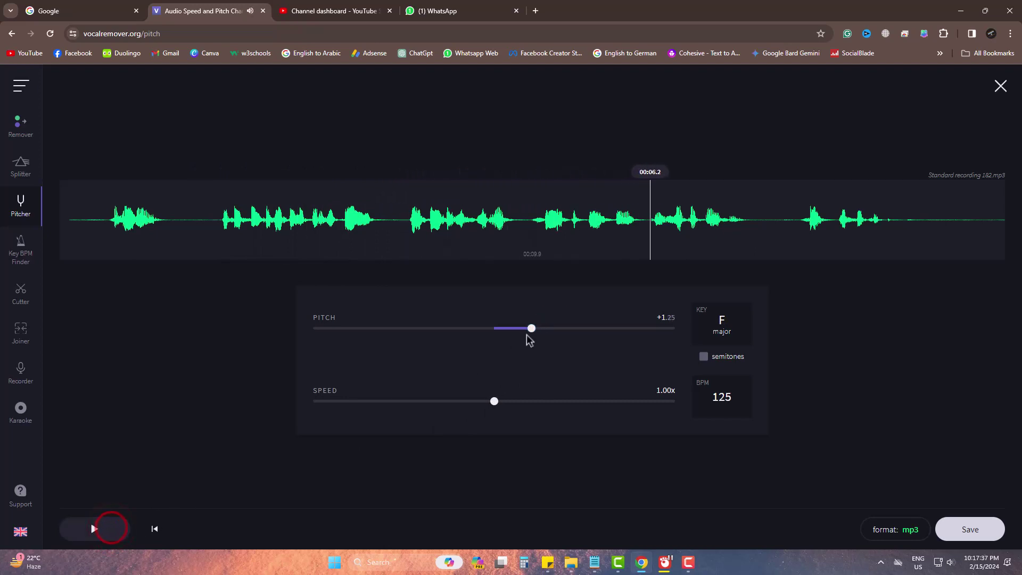
left_click(96, 529)
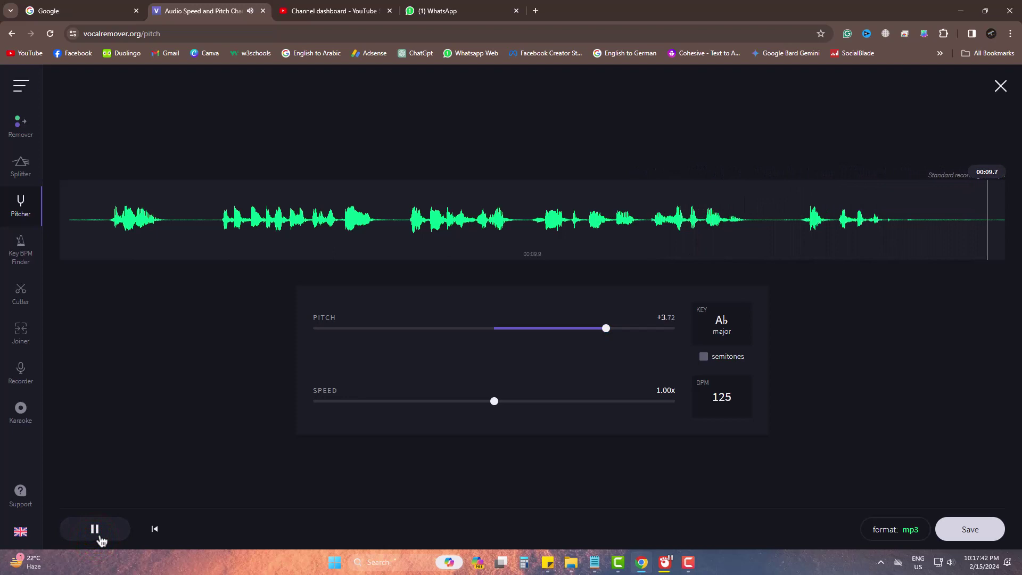
Replay, try a higher pitch toward A major, then settle back at about +1.92
left_click(94, 529)
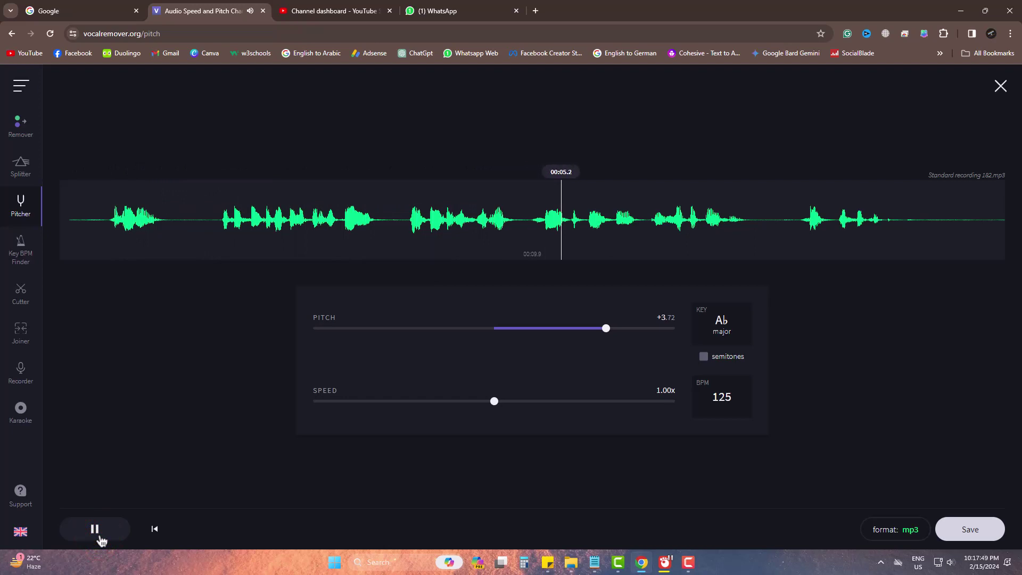
left_click(95, 530)
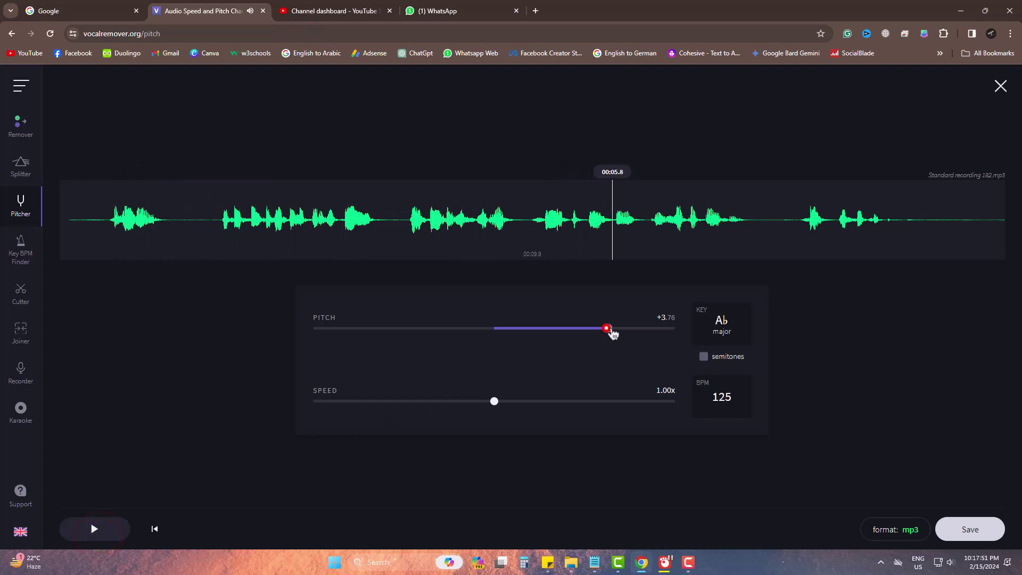
left_click_drag(606, 329, 658, 329)
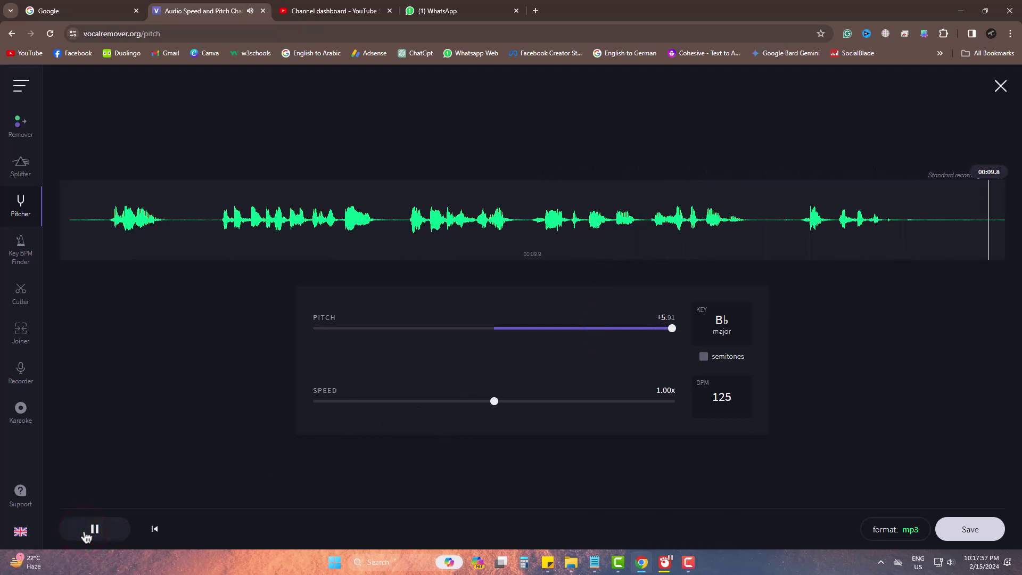
left_click_drag(675, 329, 551, 329)
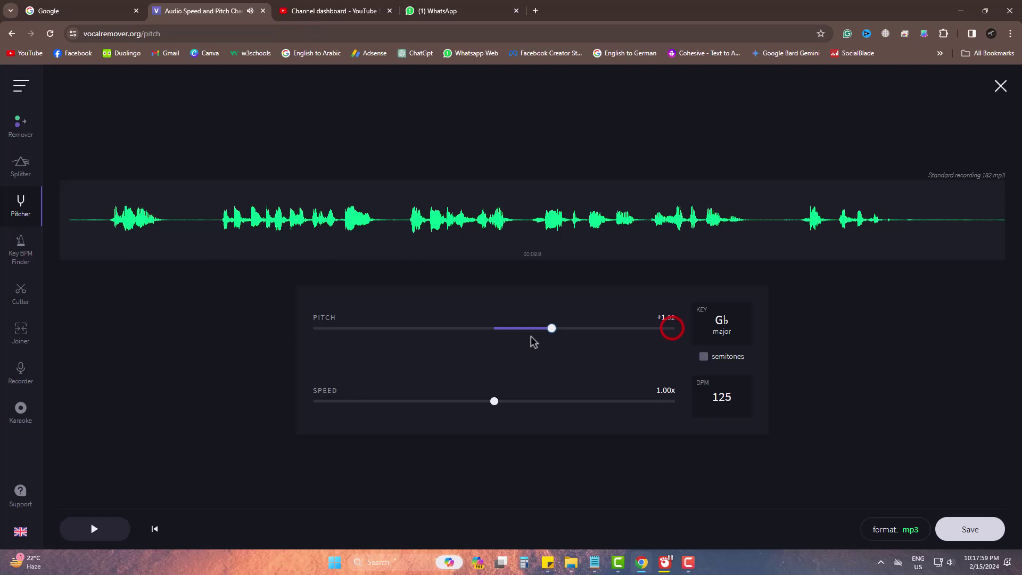
Lower the pitch toward D major and preview the result
left_click(95, 530)
left_click(94, 529)
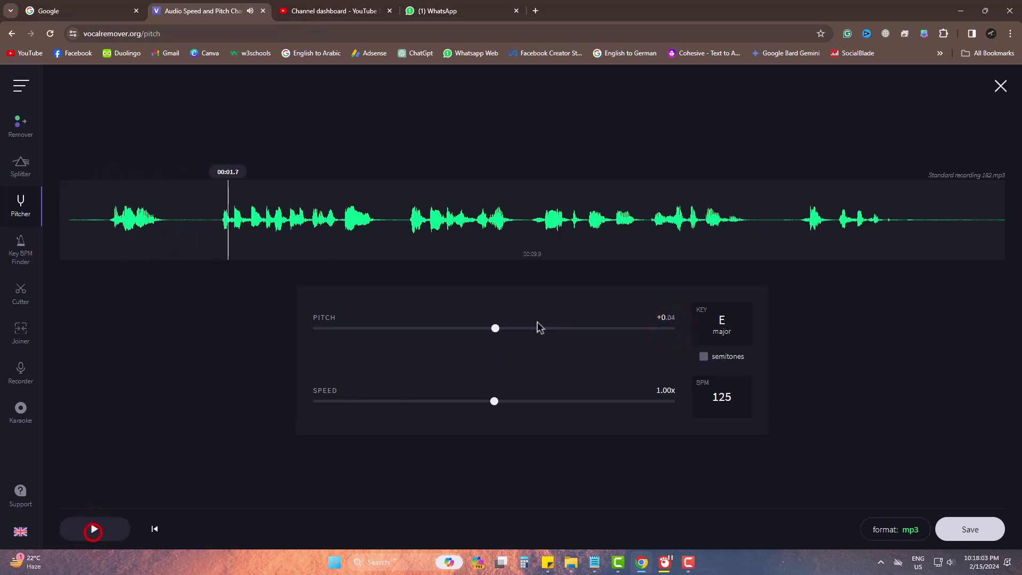
left_click_drag(494, 330, 445, 330)
left_click(95, 530)
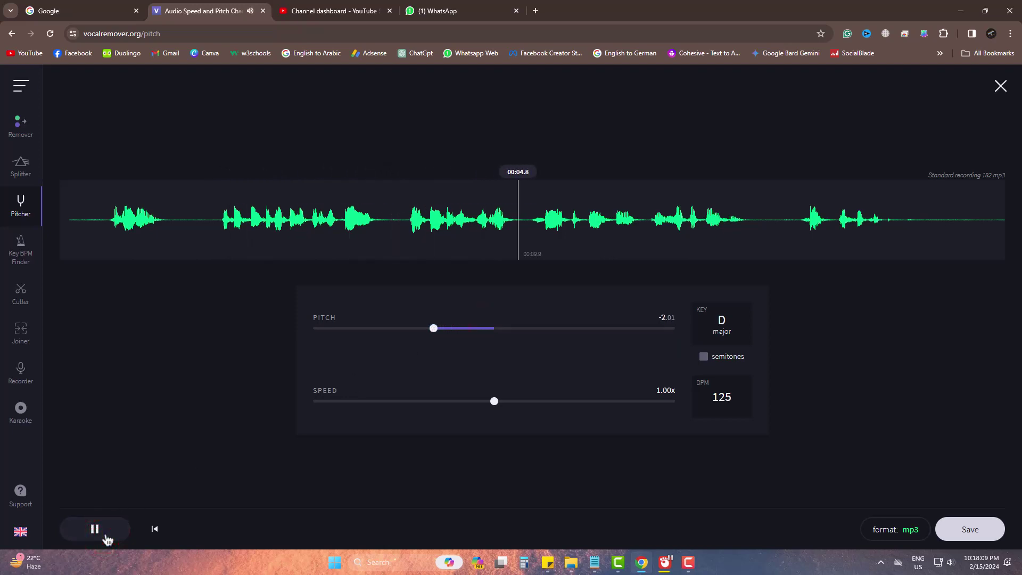
left_click(94, 529)
Try lower keys C and B major, then return to -2.01 (D major) and play
left_click_drag(404, 329, 372, 329)
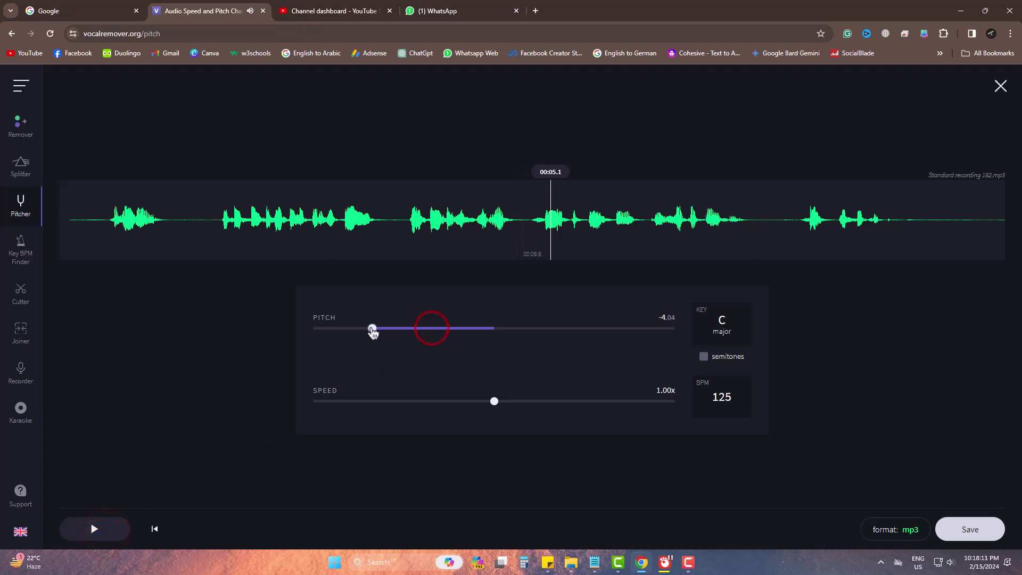
left_click(95, 530)
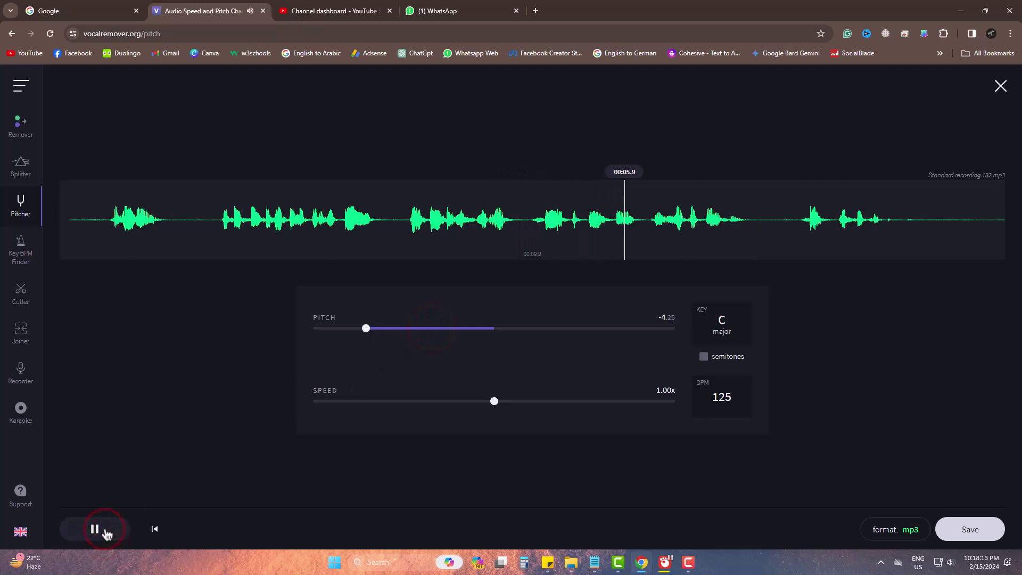
left_click(94, 530)
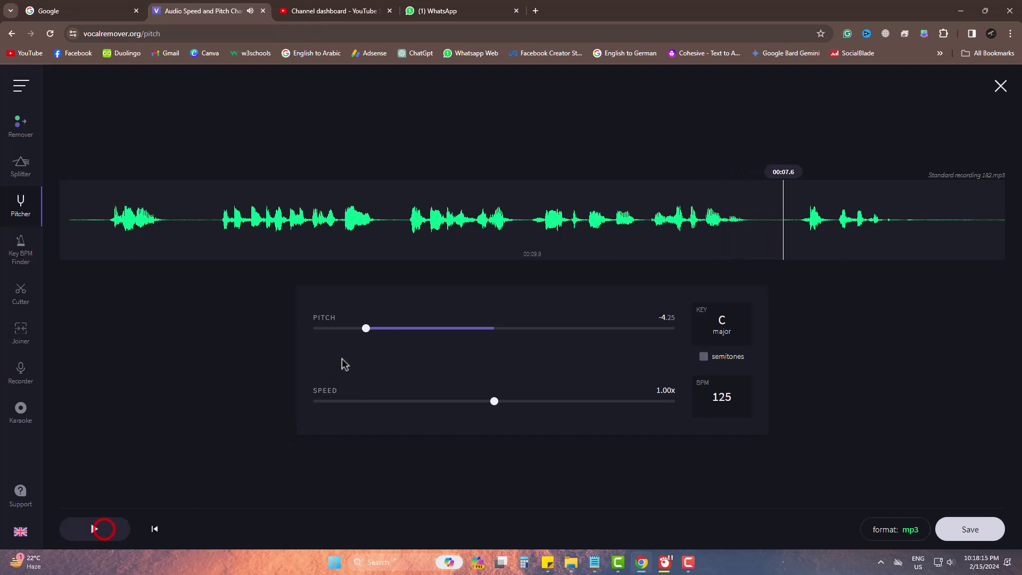
left_click_drag(366, 330, 334, 329)
left_click(95, 529)
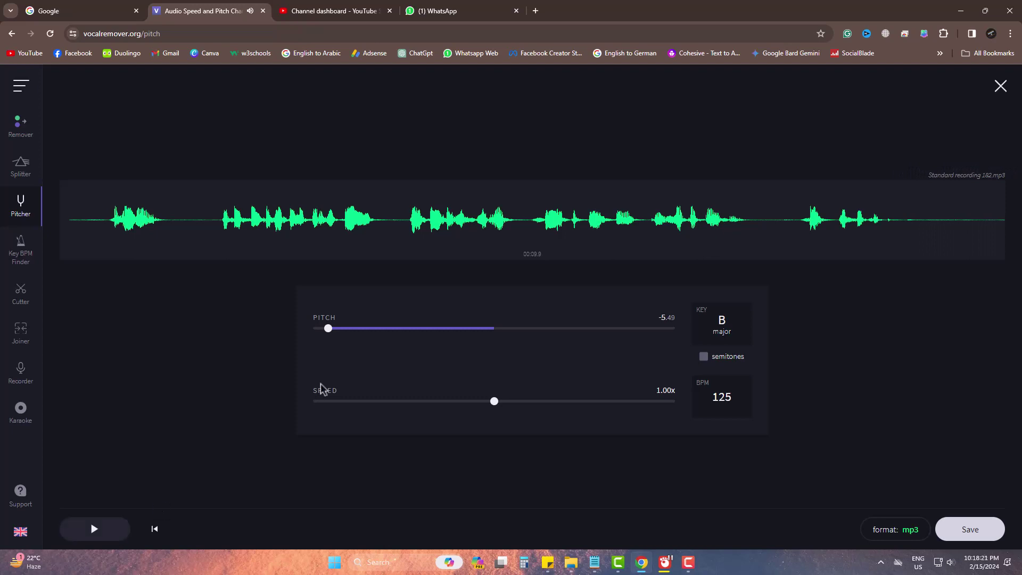
left_click_drag(336, 330, 439, 330)
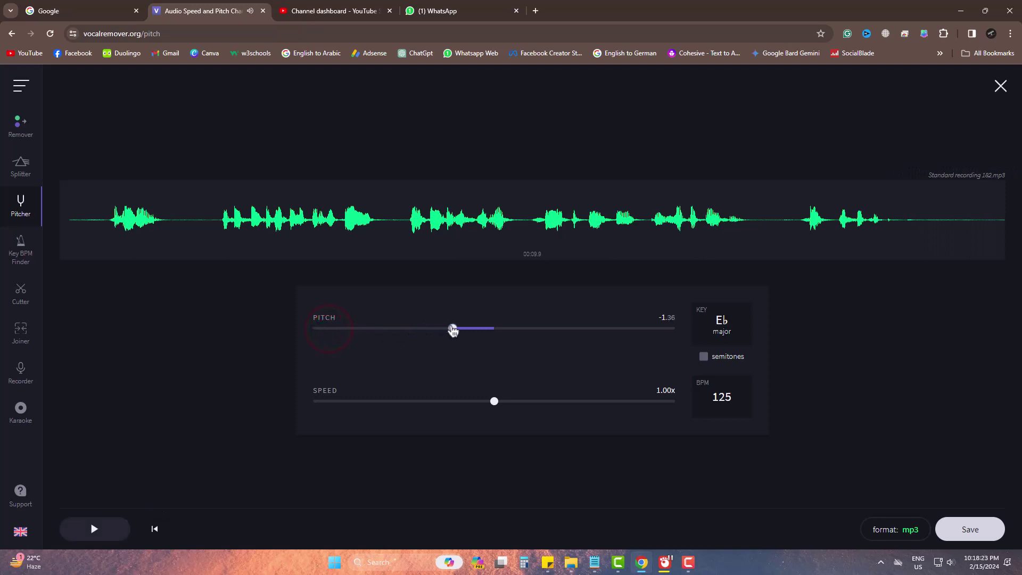
left_click(95, 530)
Replay the D-major recording and save it as an mp3
left_click(94, 529)
left_click(979, 533)
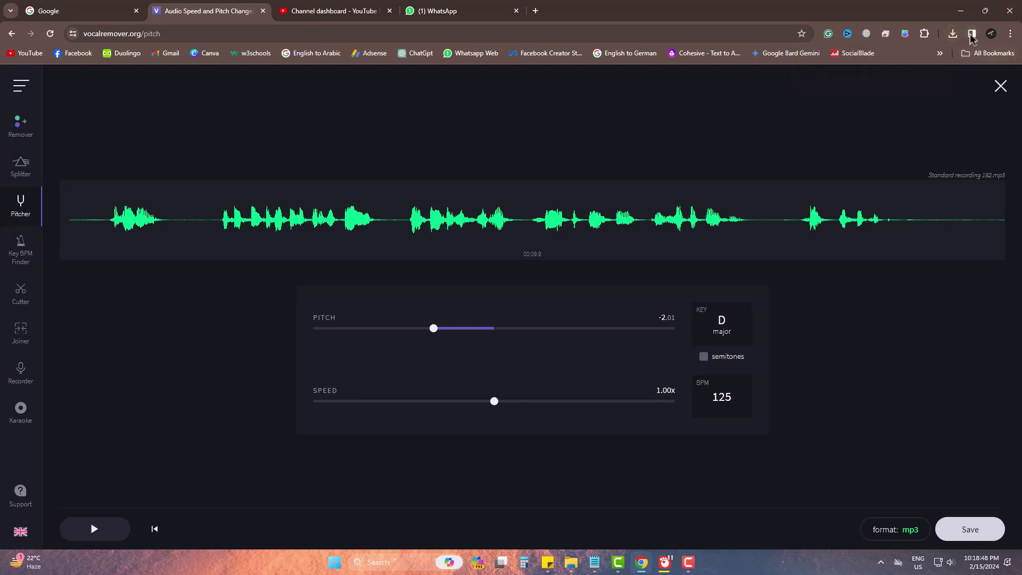
Play the downloaded D-major mp3 from the Downloads folder in an expanded AIMP player
left_click(953, 34)
left_click(924, 84)
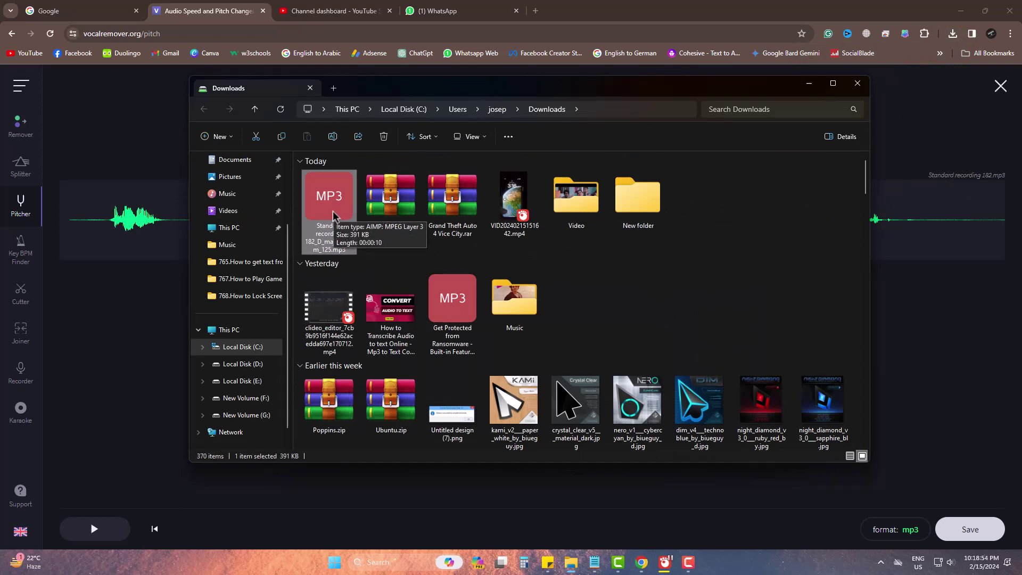
double_click(333, 214)
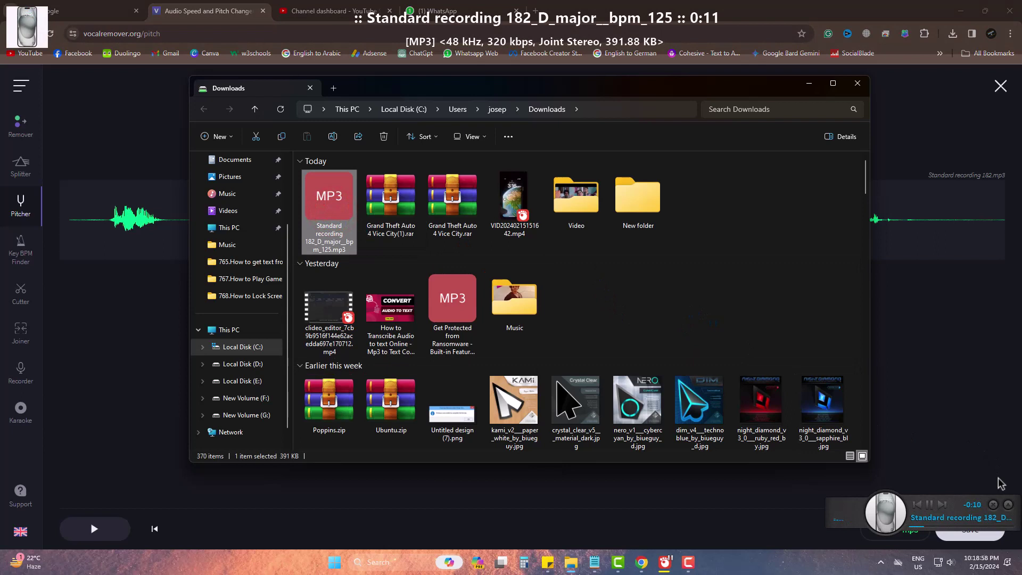
left_click(1007, 504)
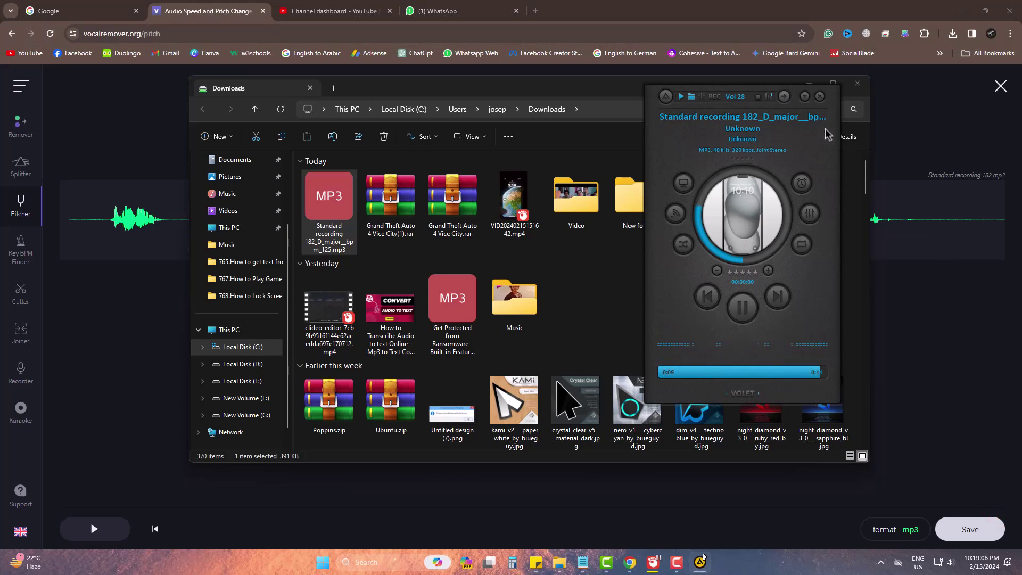
Close the AIMP player and the Downloads window
left_click(809, 97)
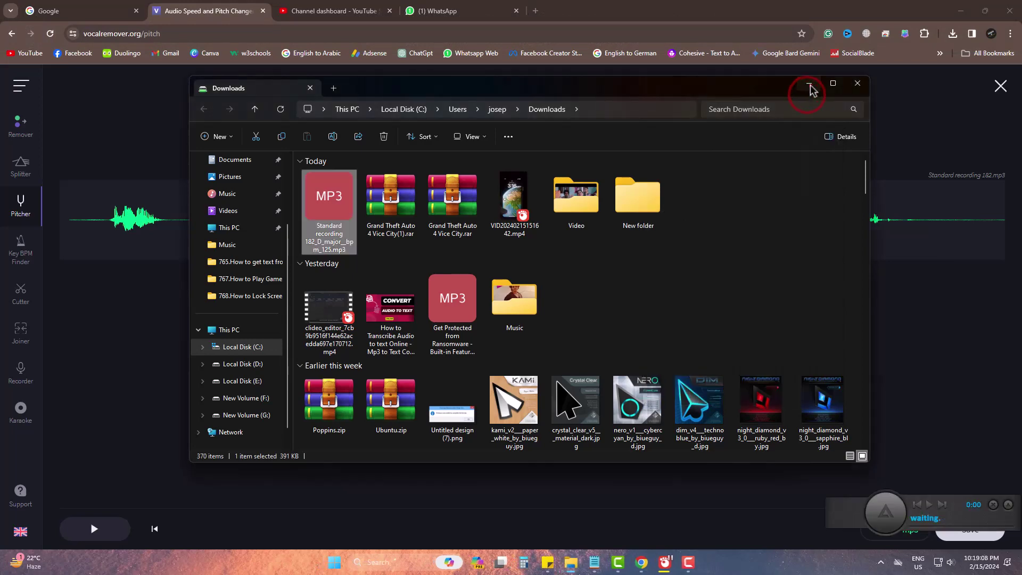
left_click(810, 86)
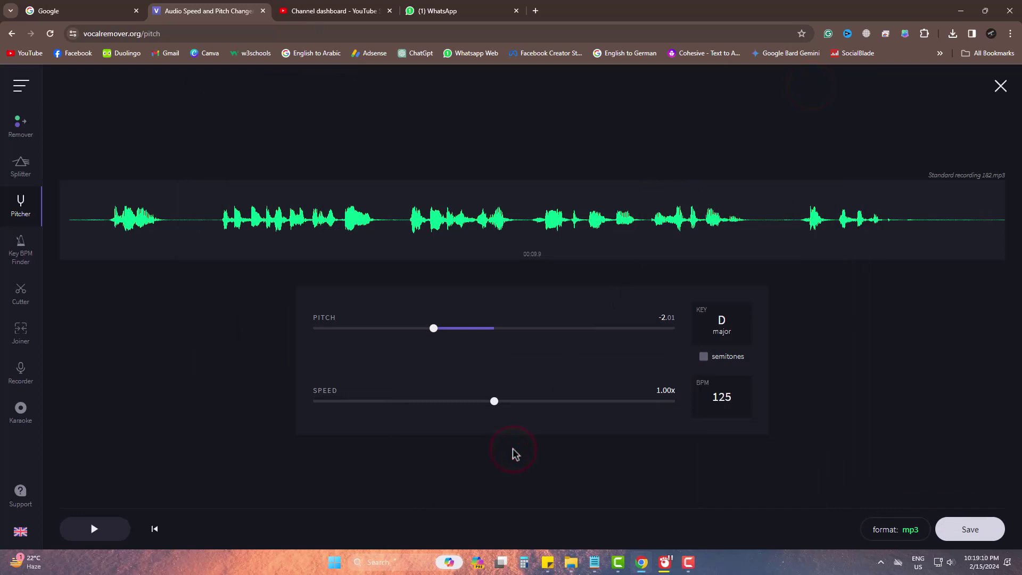